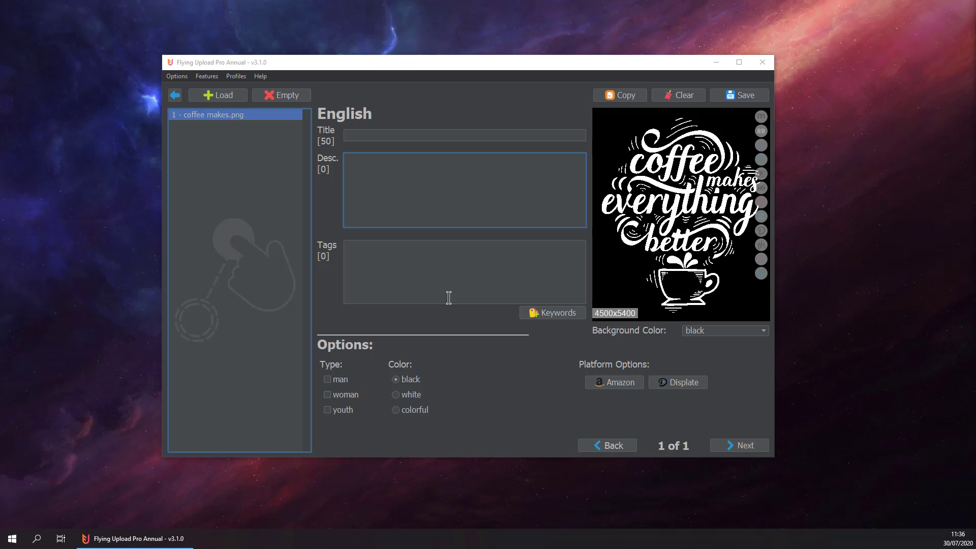
# Fill the description with the 179-character General > Cat text suggestion
pyautogui.rightClick(348, 163)
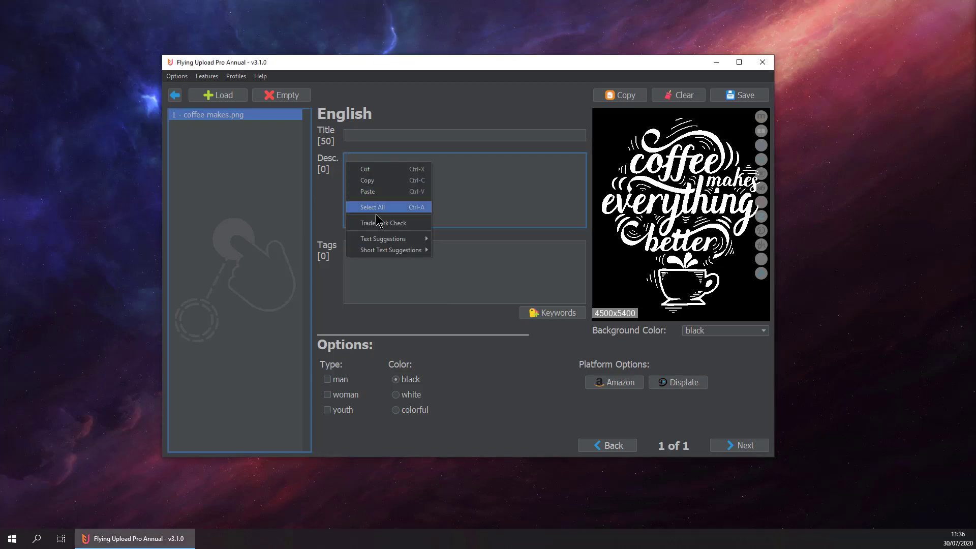
pyautogui.moveTo(383, 239)
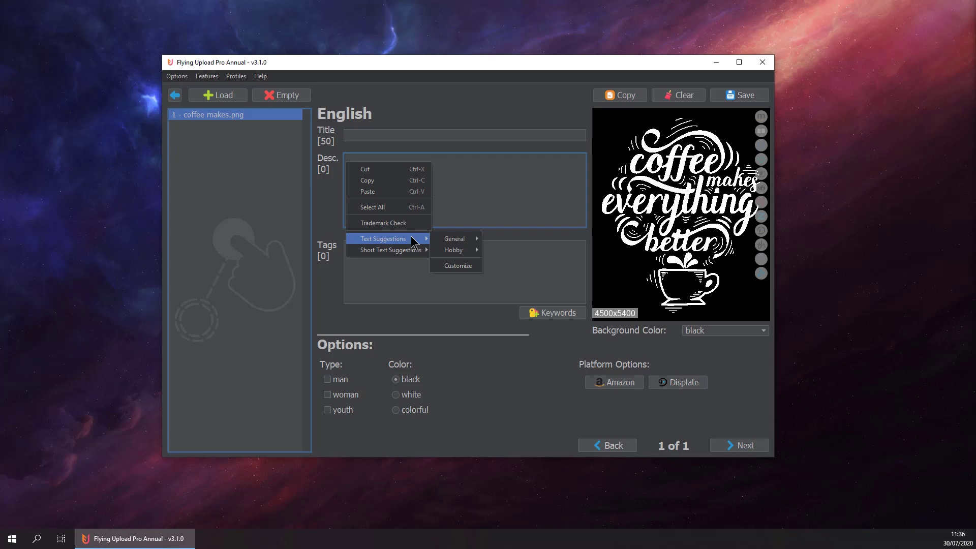
pyautogui.moveTo(437, 240)
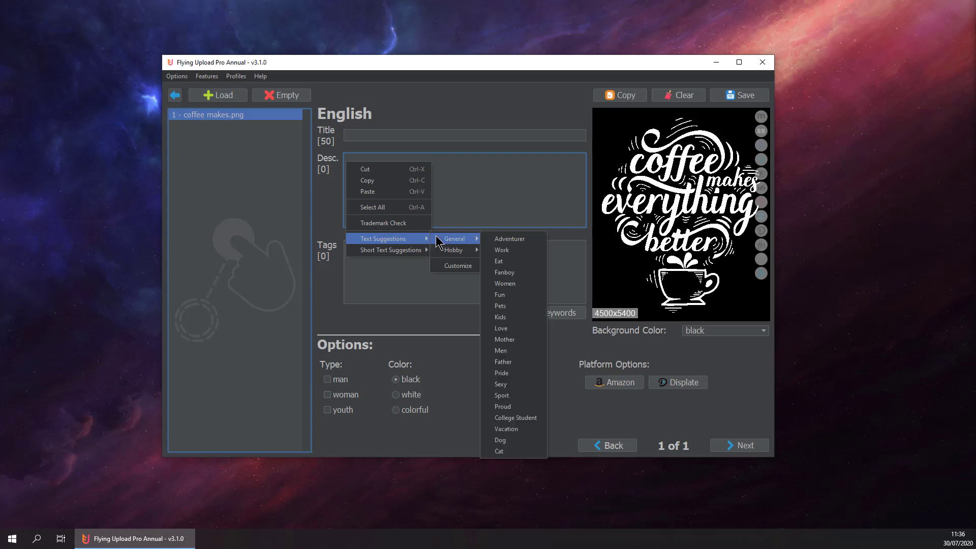
pyautogui.click(502, 451)
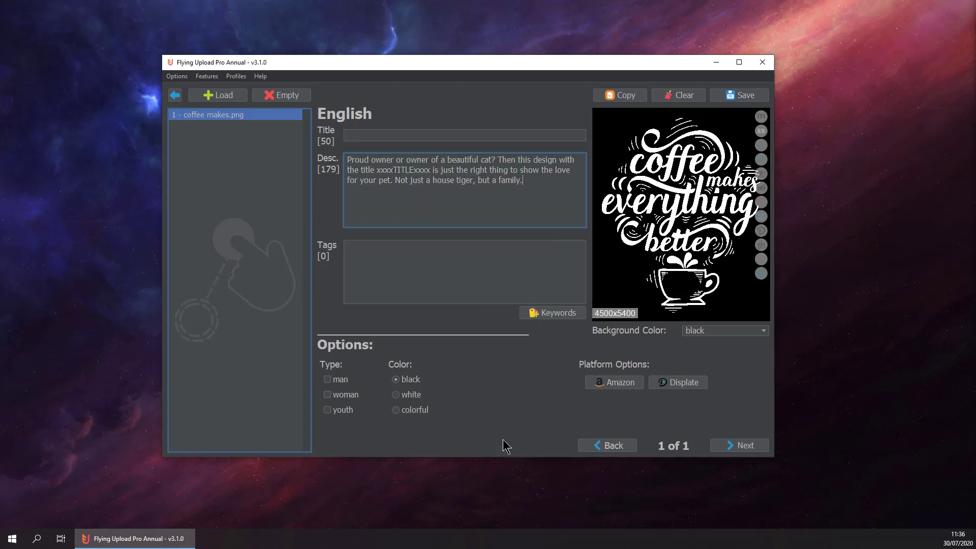
# Fill Tags with the 18 General > Cat keyword suggestions, then browse the description's suggestions again
pyautogui.click(349, 248)
pyautogui.rightClick(350, 248)
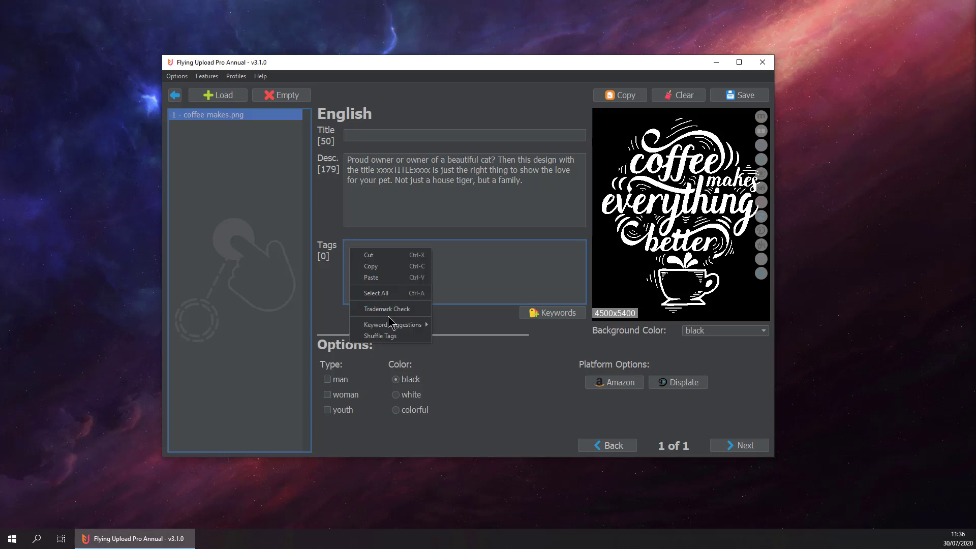
pyautogui.moveTo(402, 324)
pyautogui.moveTo(443, 323)
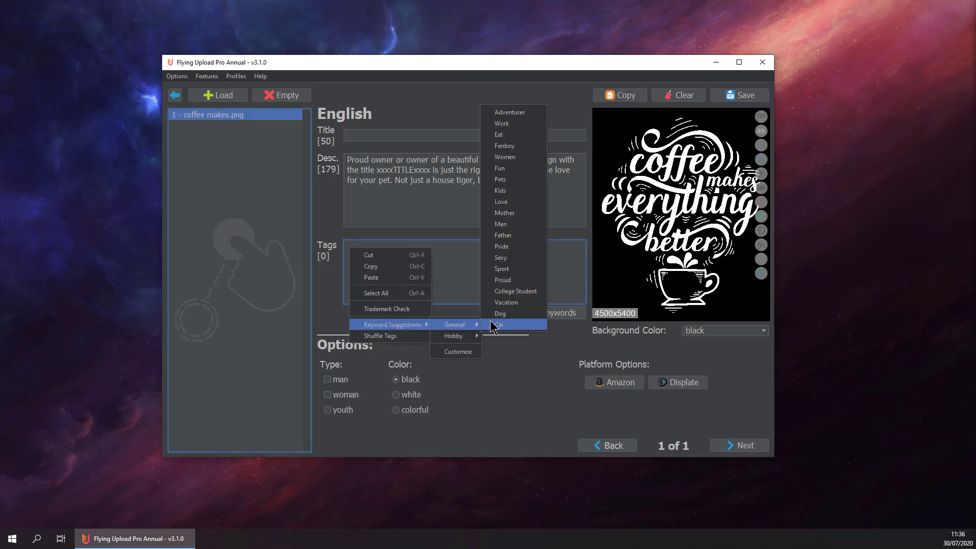
pyautogui.click(509, 325)
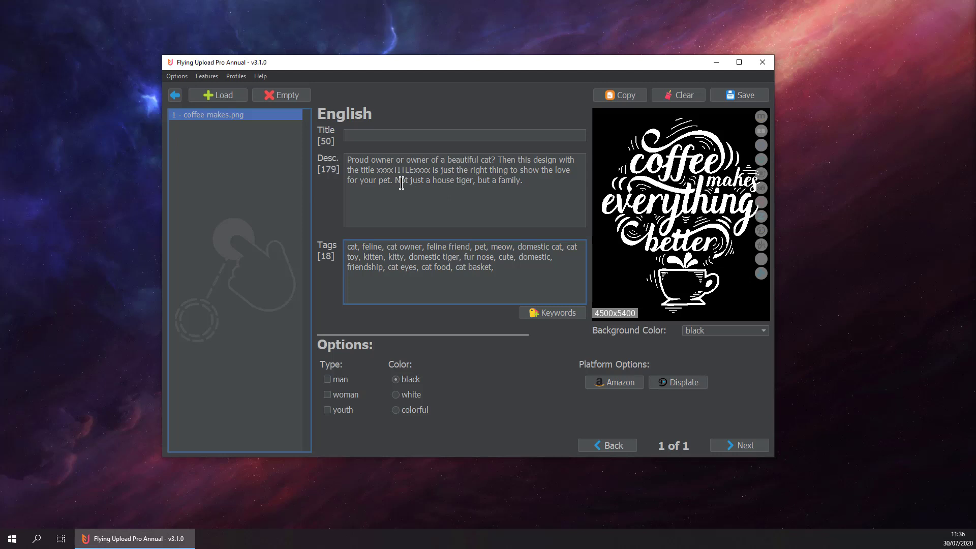
pyautogui.rightClick(358, 179)
pyautogui.moveTo(407, 256)
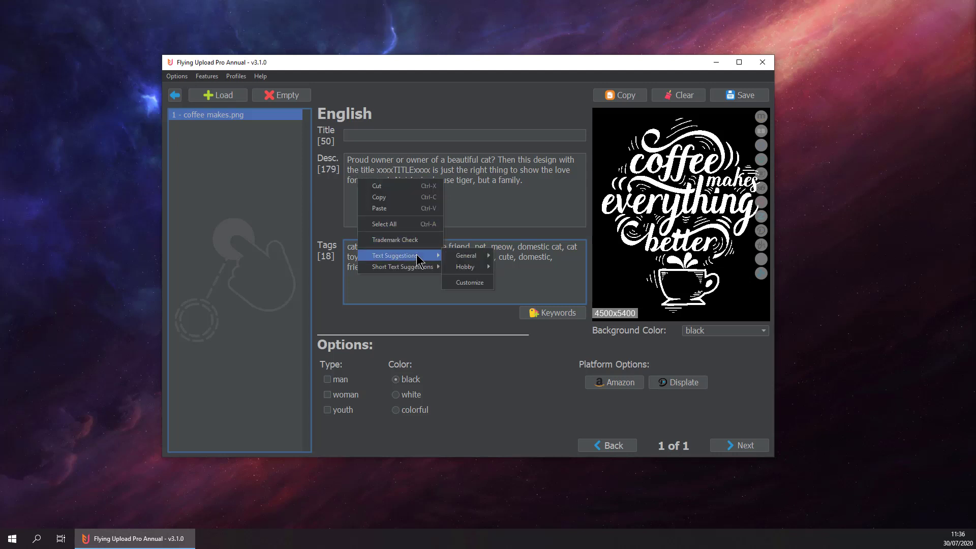
pyautogui.moveTo(471, 269)
# Open Features > Suggestion Manager and preview the Eat, Men and Proud suggestions
pyautogui.click(443, 171)
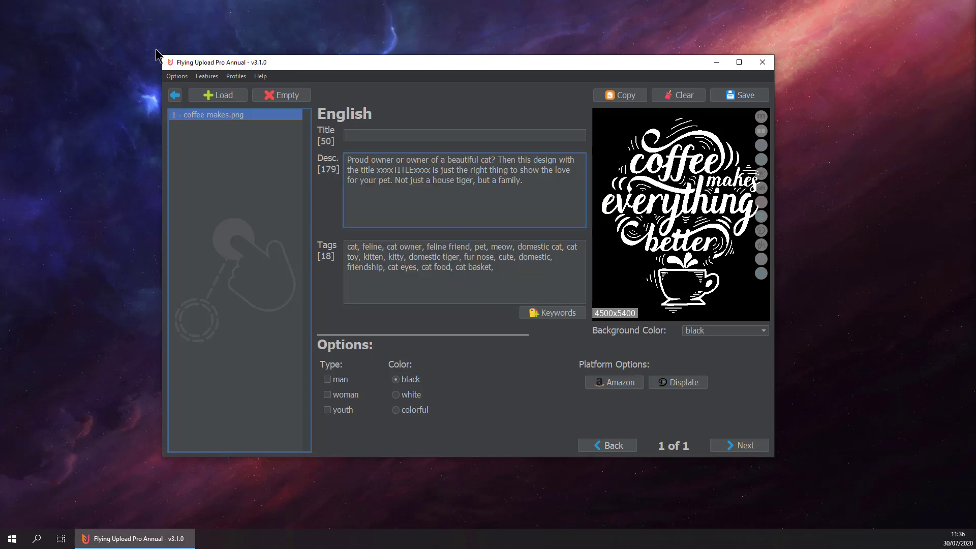
pyautogui.click(207, 76)
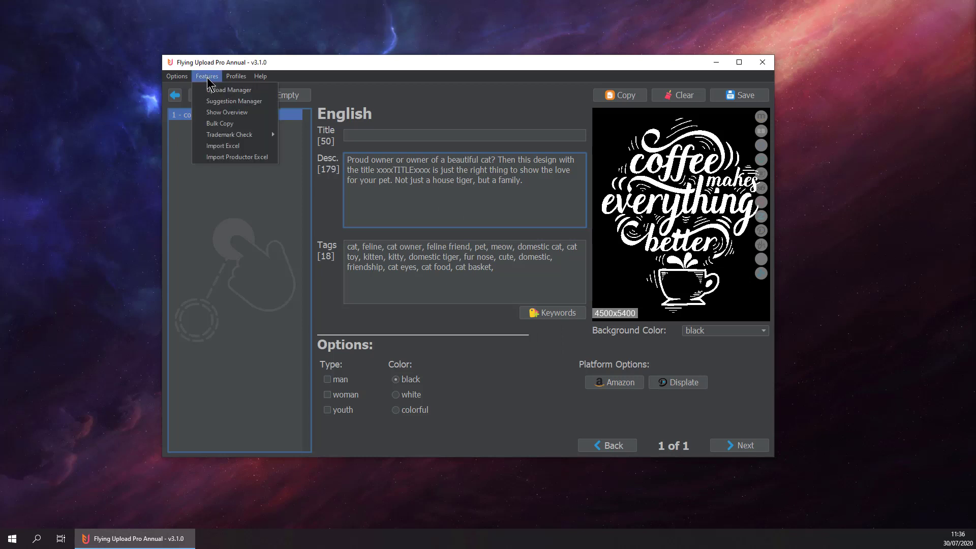
pyautogui.click(215, 104)
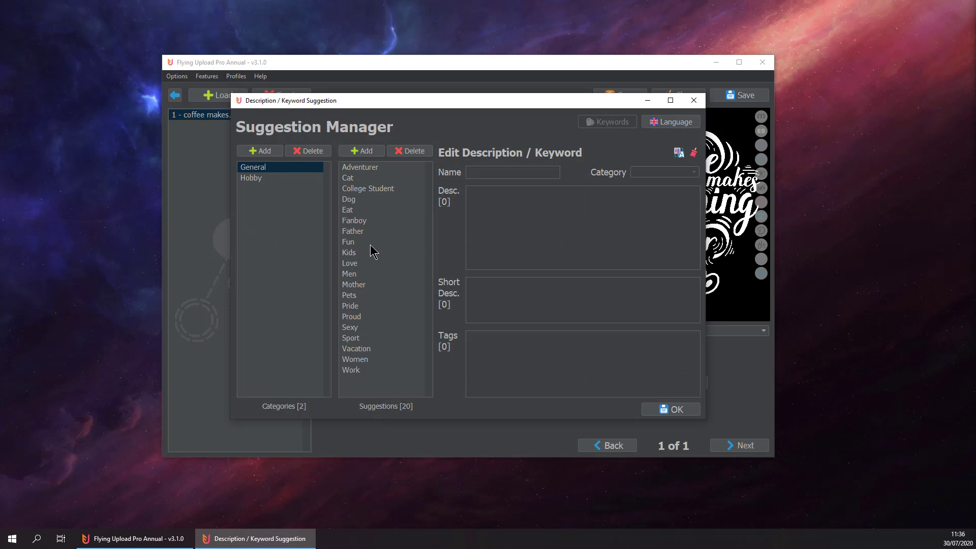
pyautogui.click(365, 209)
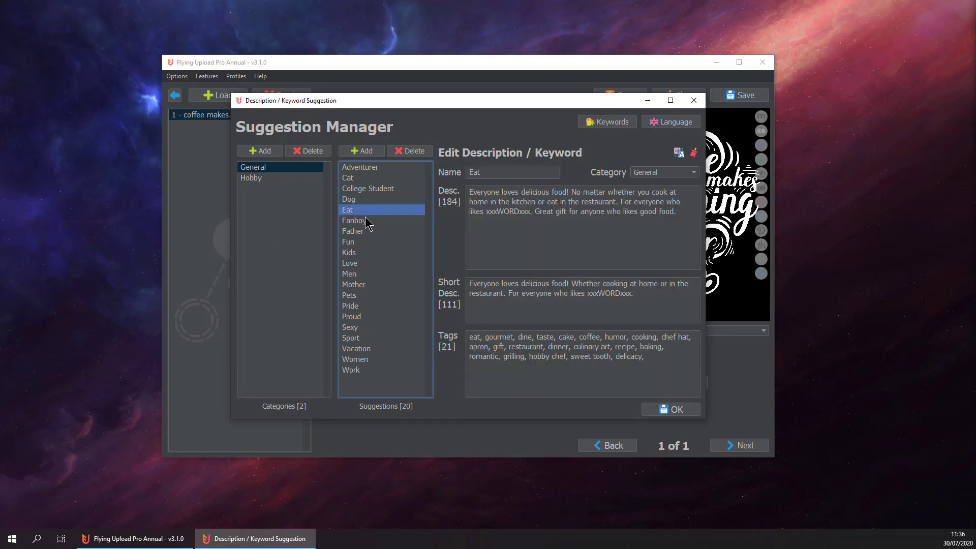
pyautogui.click(367, 275)
pyautogui.click(368, 317)
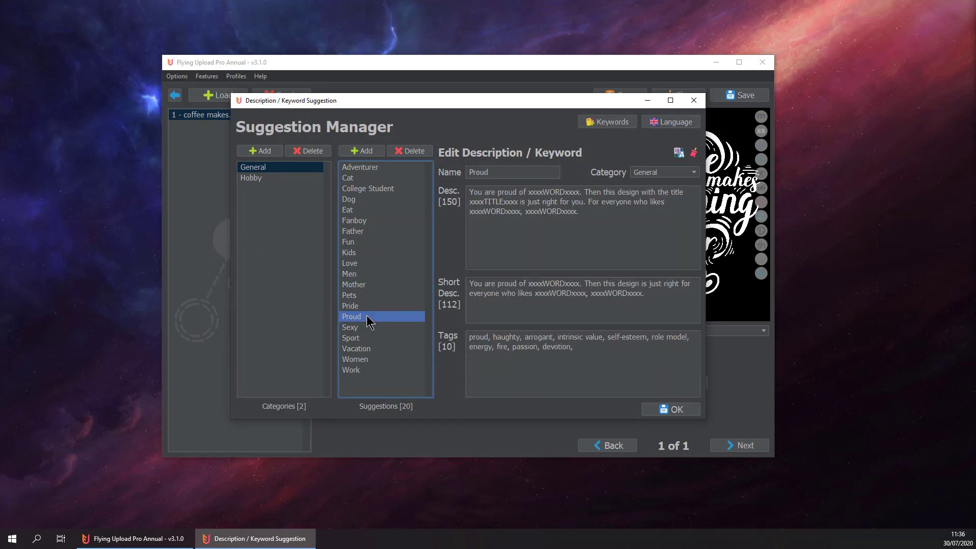
# Add a new suggestion category named Drinks
pyautogui.click(257, 151)
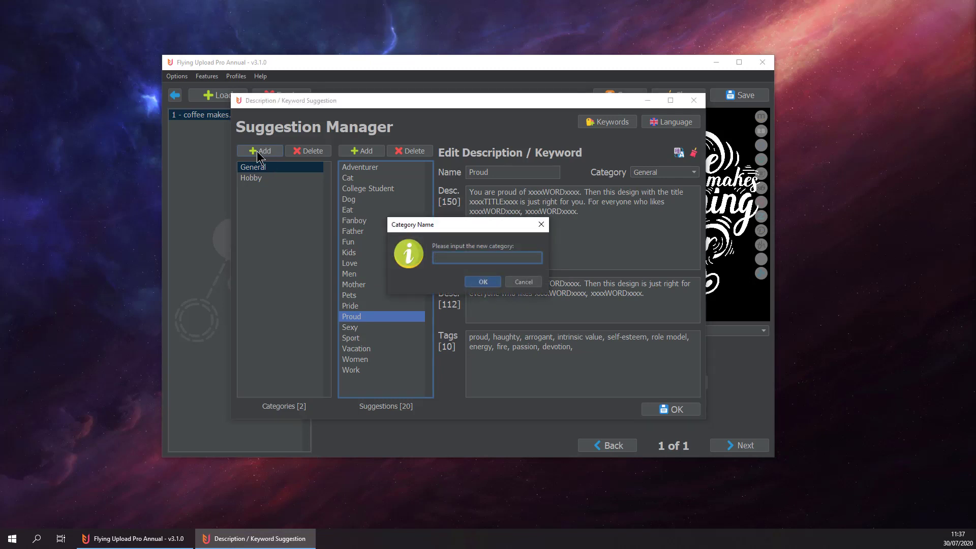
pyautogui.write('Drinks')
pyautogui.press('Return')
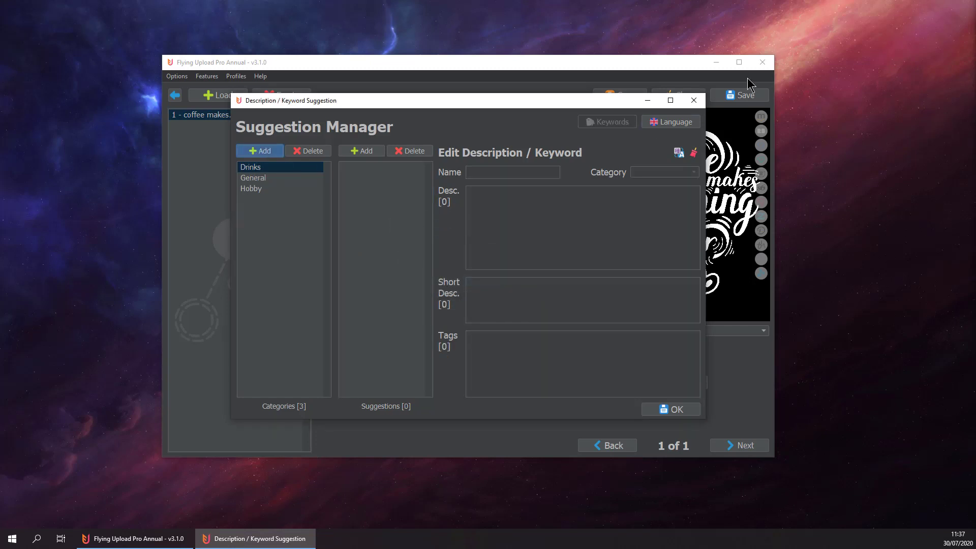
# Add a Coffe suggestion, delete the misspelling, and enter a new suggestion named Coffee
pyautogui.click(353, 150)
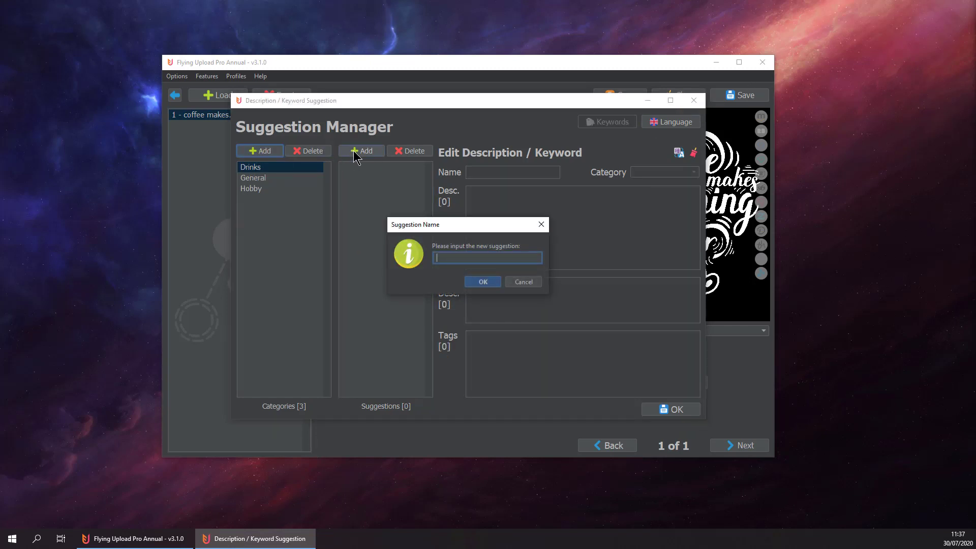
pyautogui.write('Coffe')
pyautogui.press('Return')
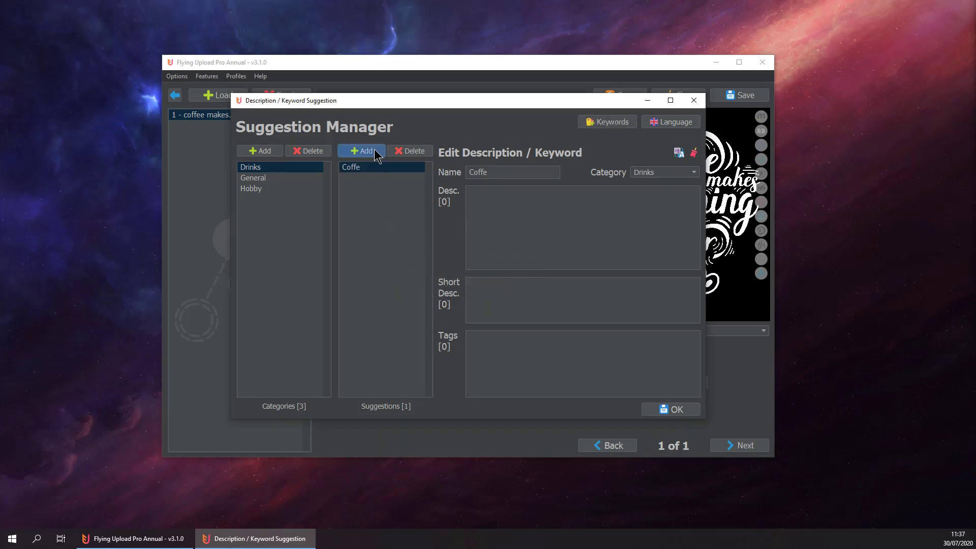
pyautogui.click(404, 150)
pyautogui.click(362, 154)
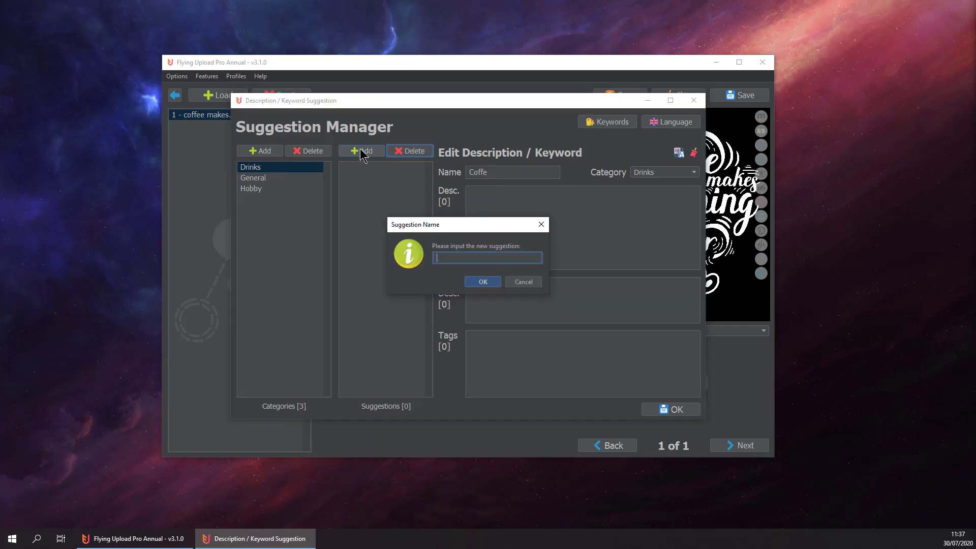
pyautogui.write('Coffee')
# Confirm Coffee and paste the coffee sentence into Desc. and Short Desc., plus 13 tags
pyautogui.click(484, 281)
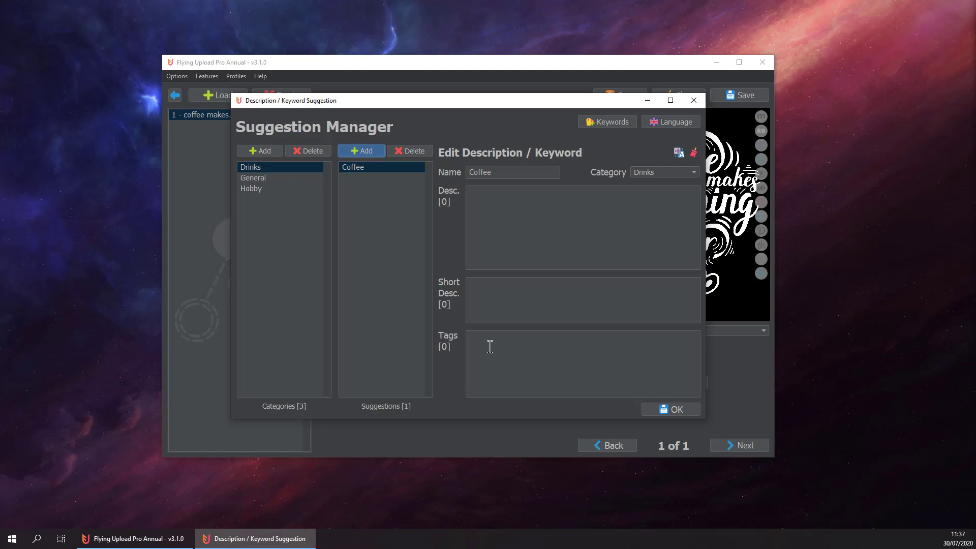
pyautogui.click(479, 286)
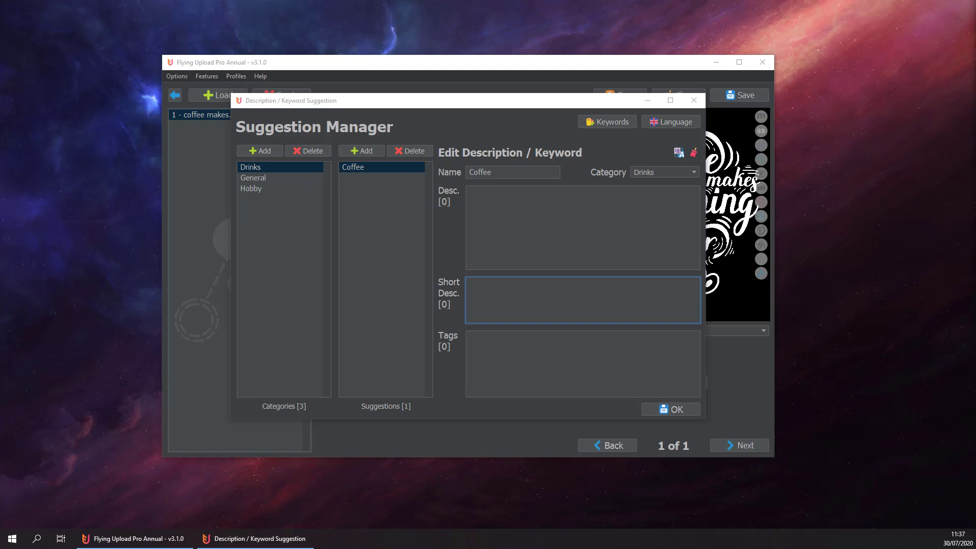
pyautogui.click(498, 208)
pyautogui.write('For everyone who loves coffee and needs their daily caffeine.')
pyautogui.click(488, 287)
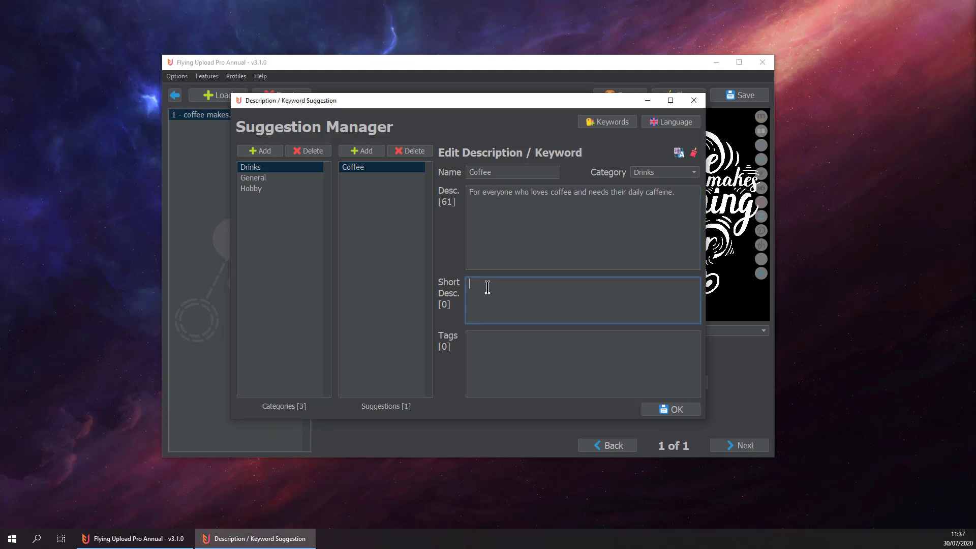
pyautogui.write('For everyone who loves coffee and needs their daily caffeine.')
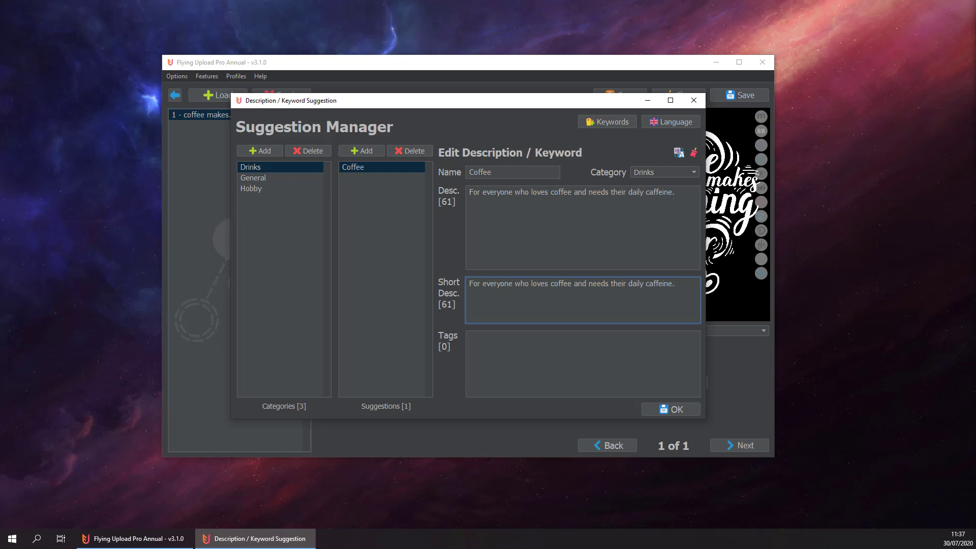
pyautogui.click(486, 346)
pyautogui.write('coffee, caffeine, breakfast, coffee cup, in the morning, wake up, lifestyle, awakening, coffee maker, coffee table, coffee mug, espresso, barista,')
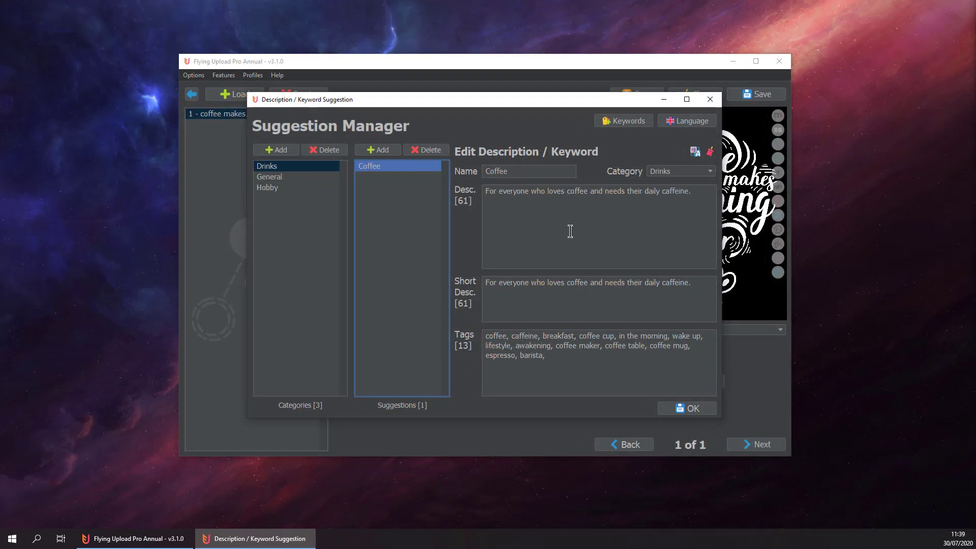
# Save the suggestion, clear all fields, and insert the Drinks > Coffee description suggestion
pyautogui.click(688, 409)
pyautogui.click(695, 94)
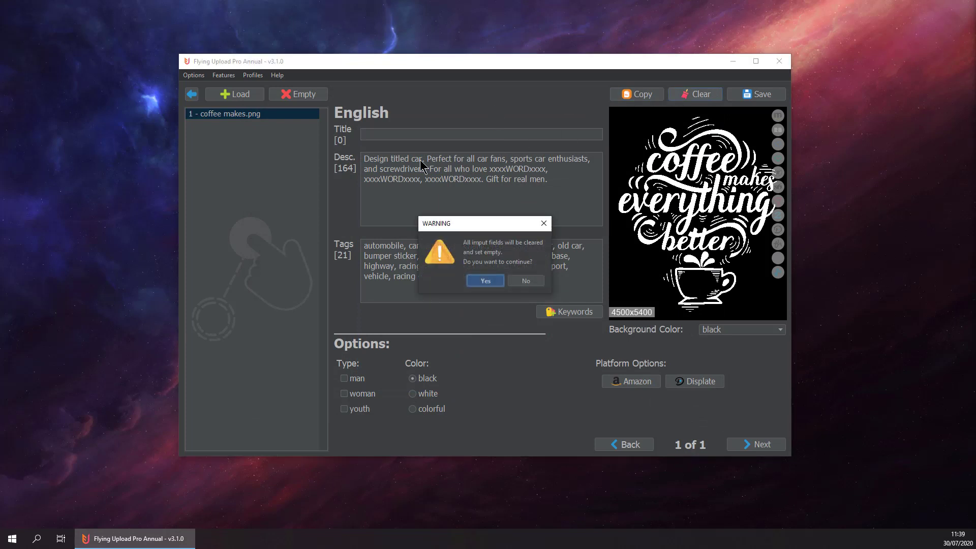
pyautogui.press('Return')
pyautogui.rightClick(375, 161)
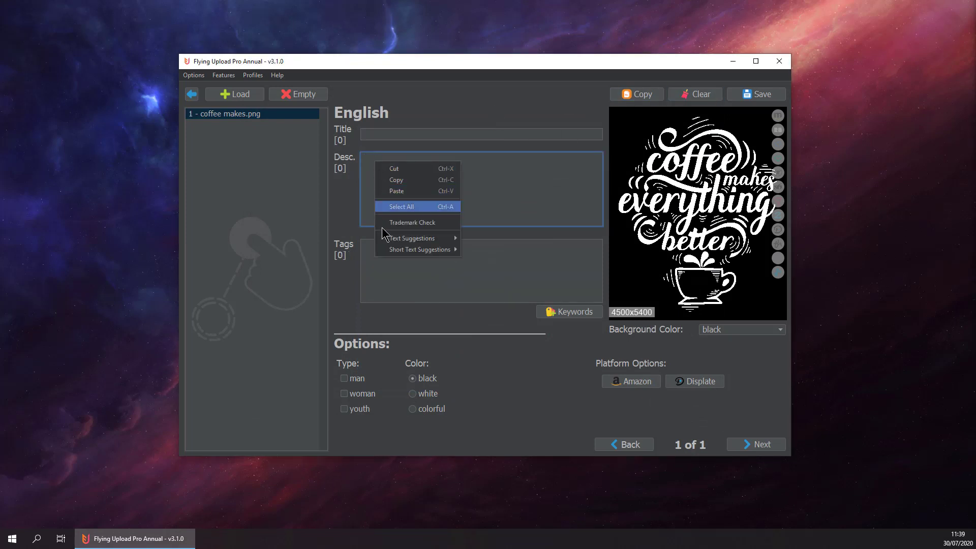
pyautogui.moveTo(398, 239)
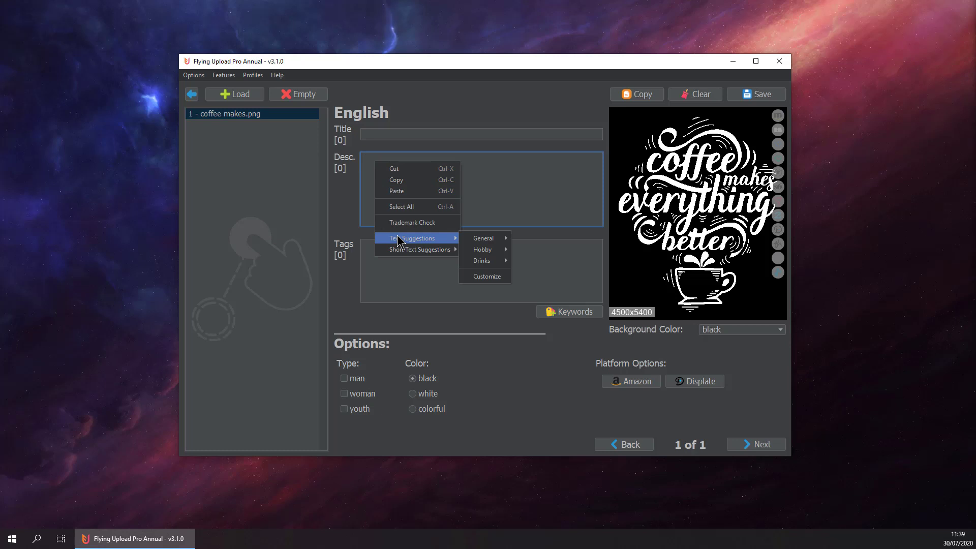
pyautogui.moveTo(468, 264)
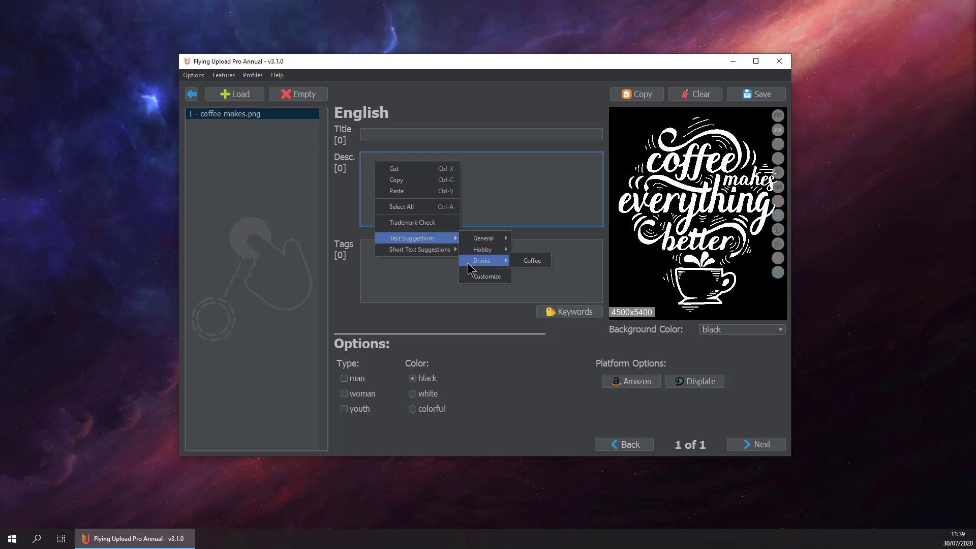
pyautogui.click(516, 260)
# Fill Tags with the Drinks > Coffee keywords, then select and delete them all
pyautogui.click(394, 249)
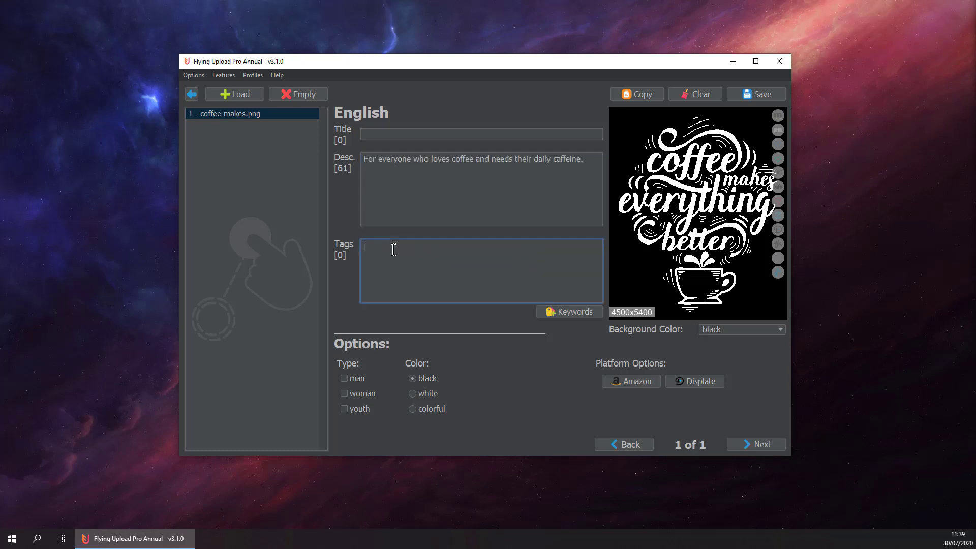
pyautogui.rightClick(381, 249)
pyautogui.moveTo(436, 327)
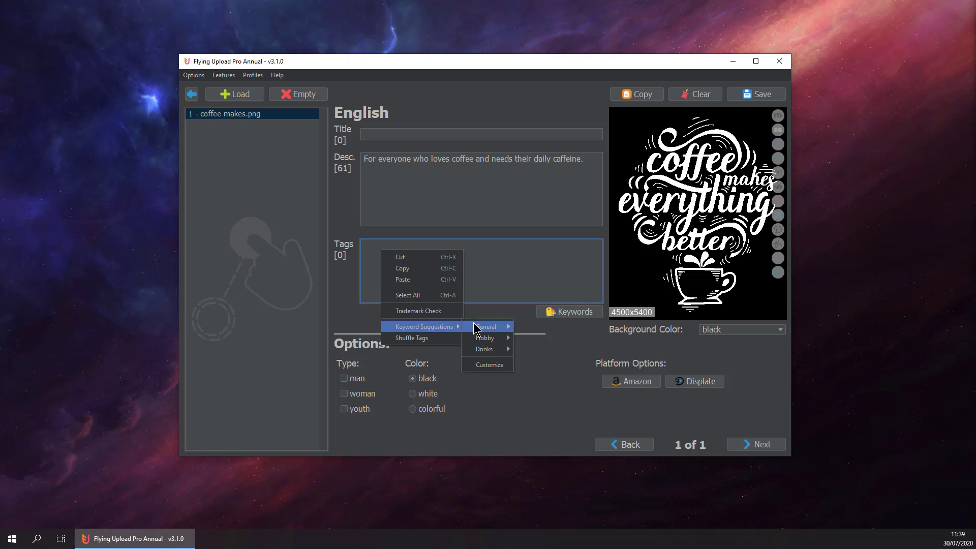
pyautogui.moveTo(480, 330)
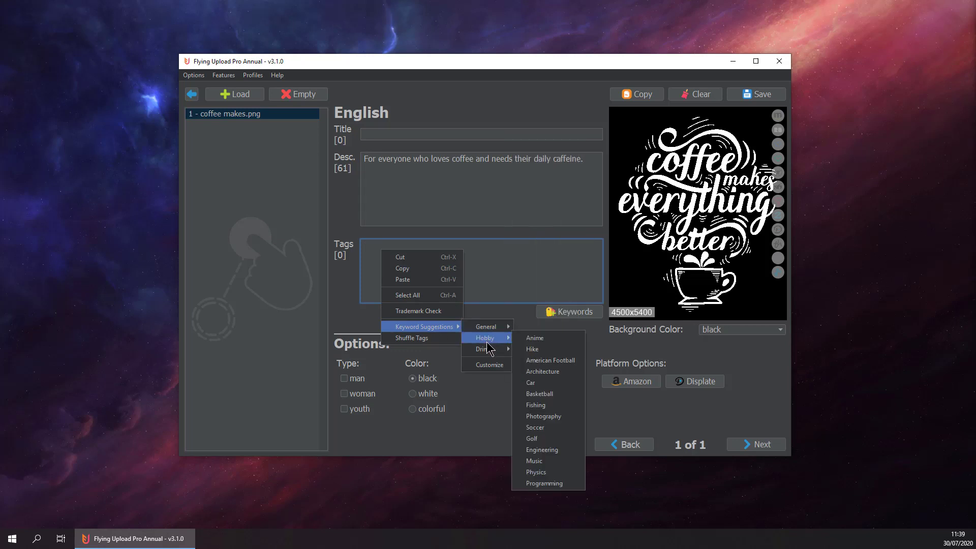
pyautogui.moveTo(487, 352)
pyautogui.click(531, 348)
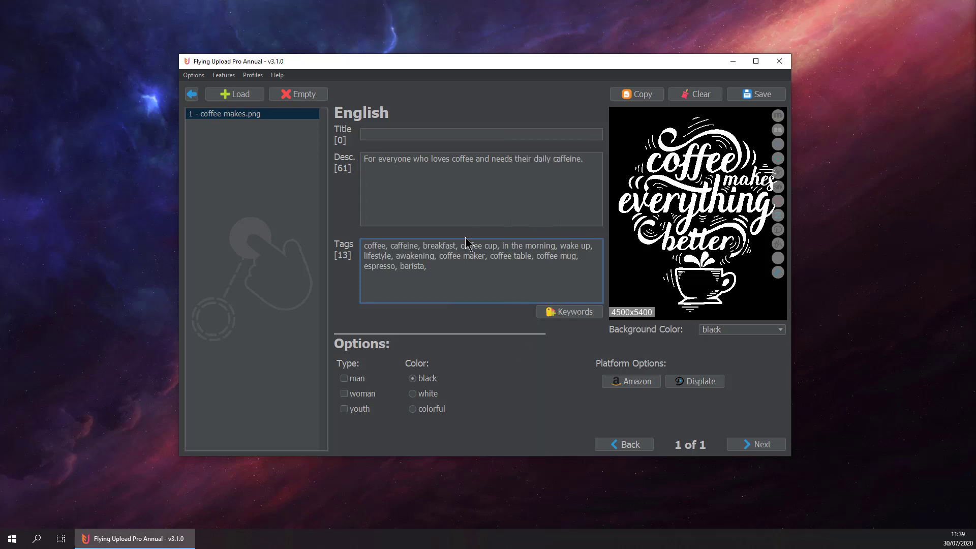
pyautogui.hotkey('ctrl', 'a')
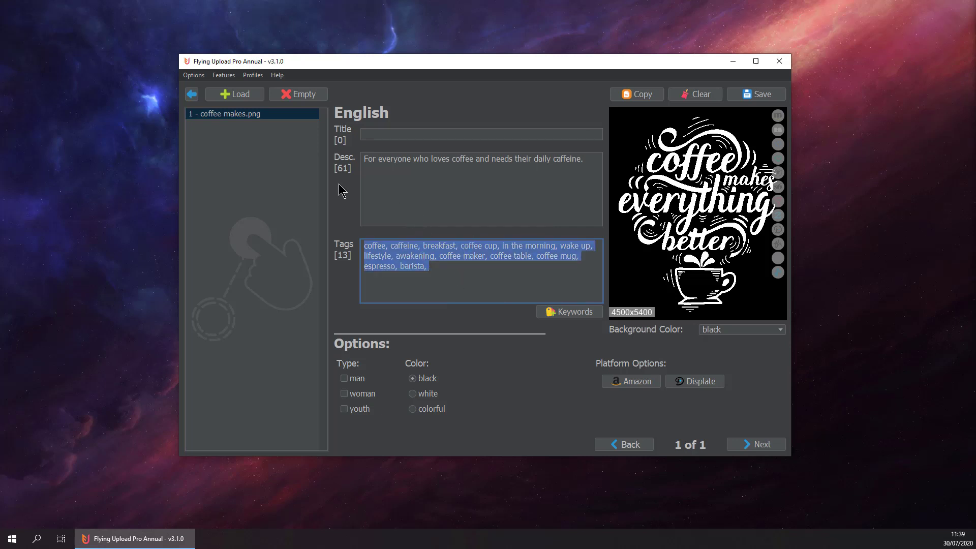
pyautogui.press('Delete')
# Delete the description text and enter 'Coffee' as the title
pyautogui.click(414, 171)
pyautogui.hotkey('ctrl', 'a')
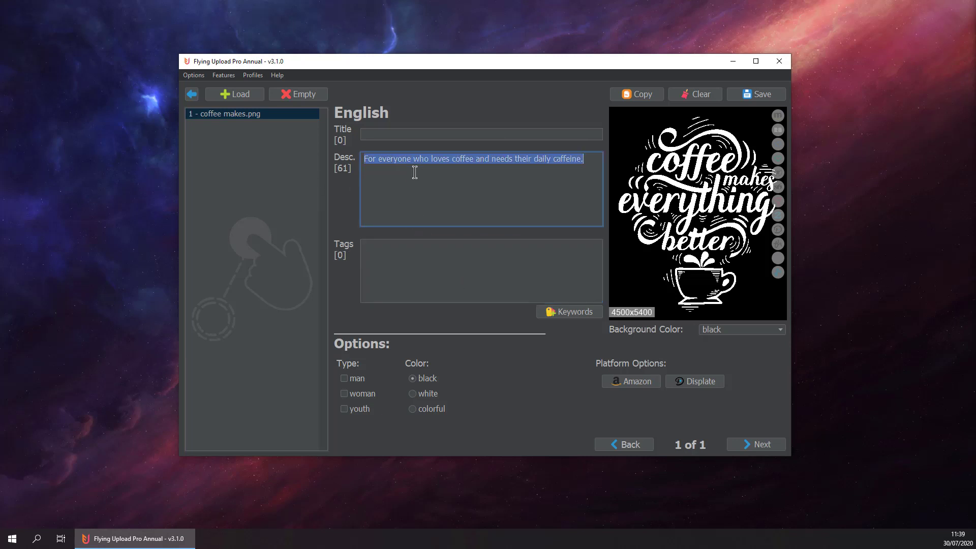
pyautogui.press('Delete')
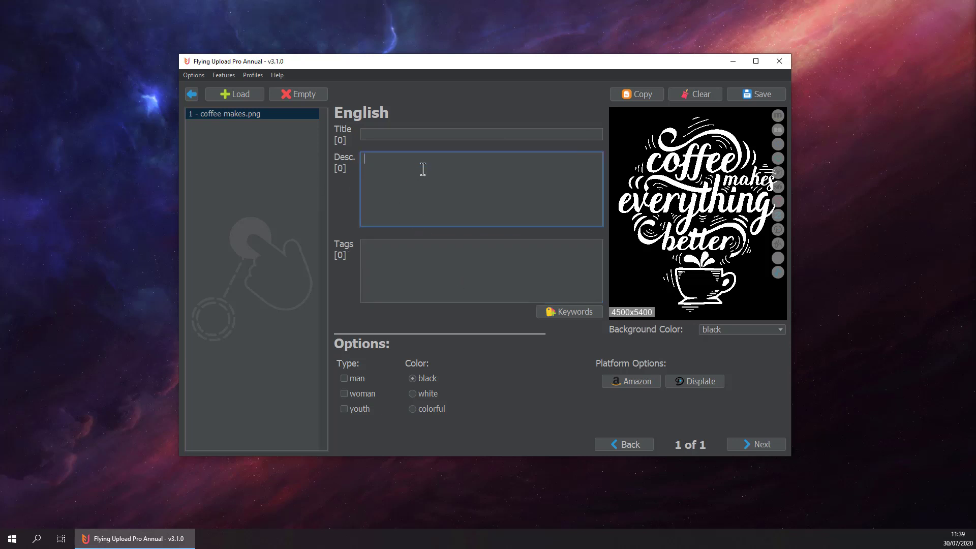
pyautogui.click(377, 130)
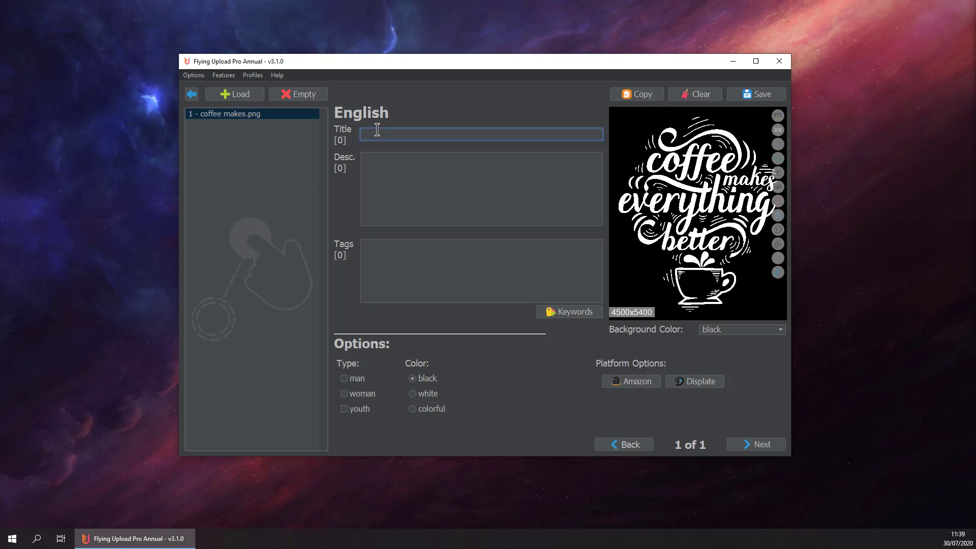
pyautogui.write('Coffee')
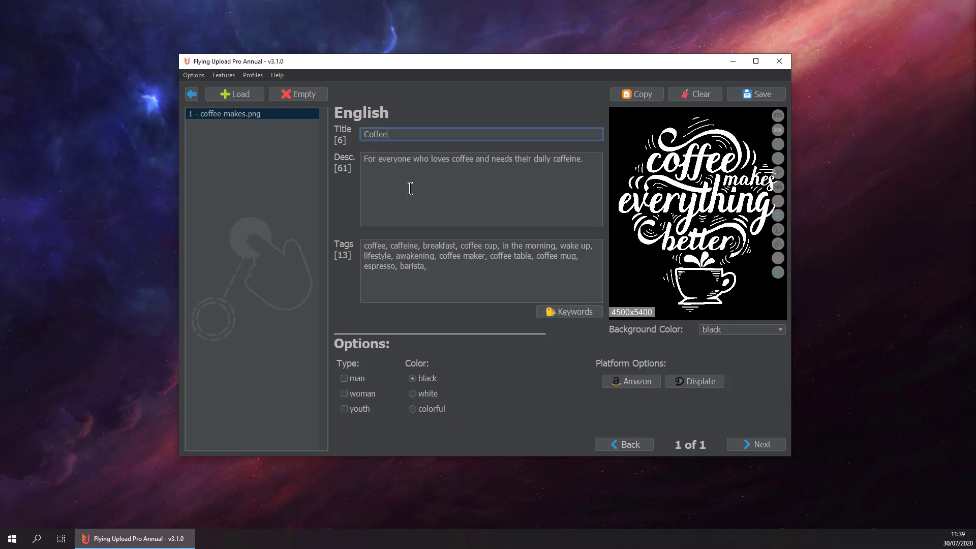
# Clear all fields and retitle the design 'I Love Coffee'
pyautogui.click(697, 97)
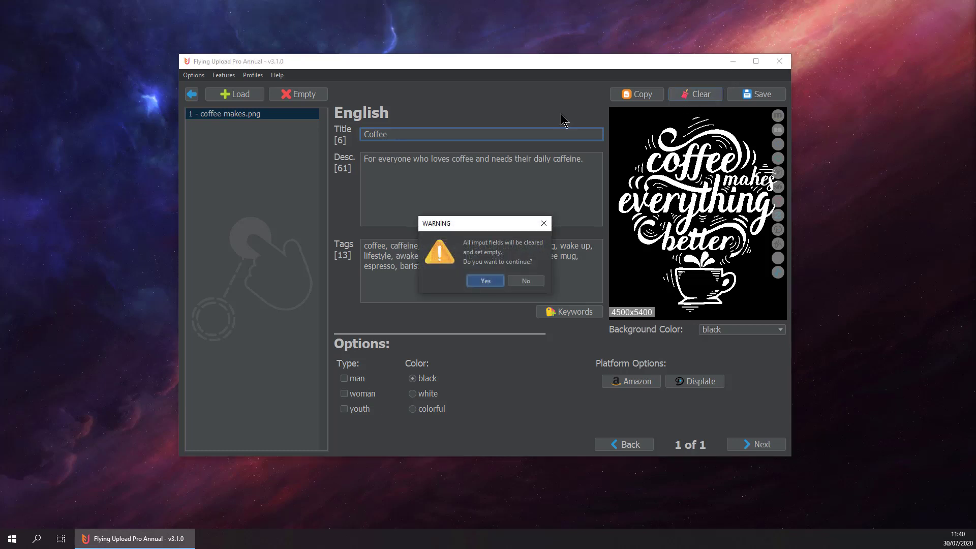
pyautogui.press('Return')
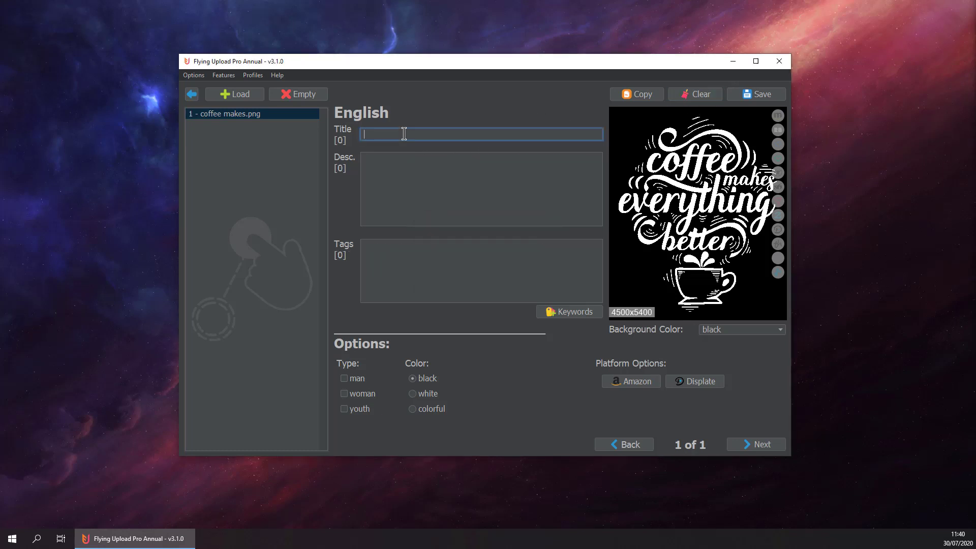
pyautogui.write('I Love Coffee')
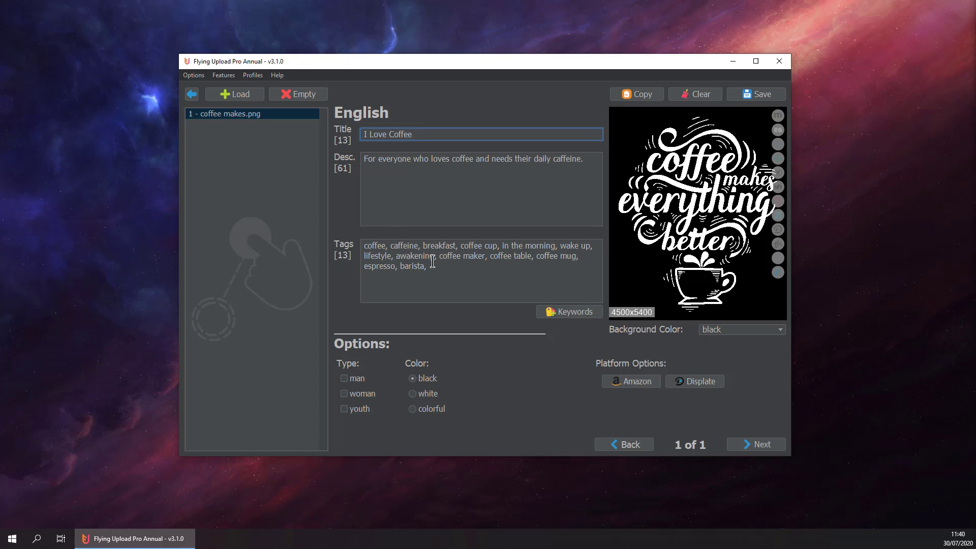
# Open the Amazon MBA window, view Bulletpoint 1's text suggestions, then cancel without saving
pyautogui.click(629, 387)
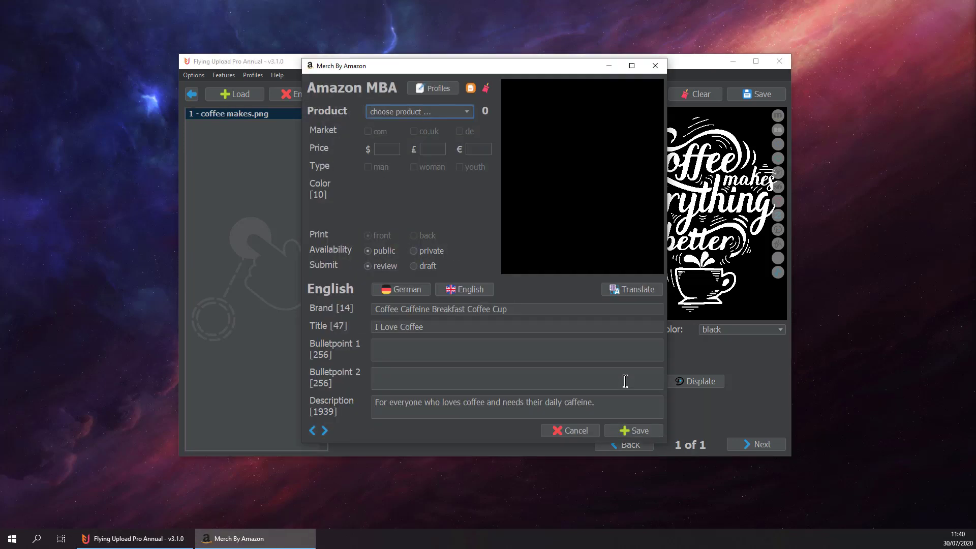
pyautogui.click(379, 347)
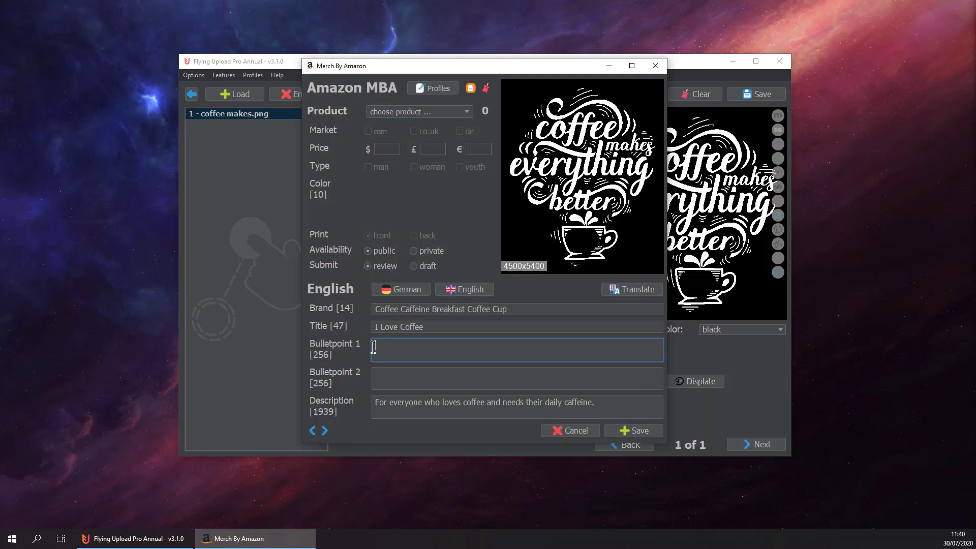
pyautogui.rightClick(375, 347)
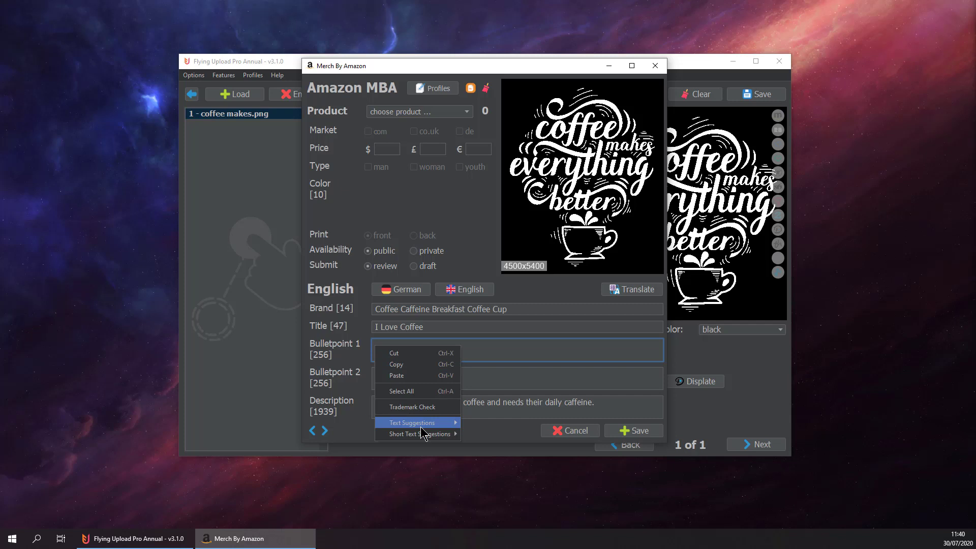
pyautogui.moveTo(418, 435)
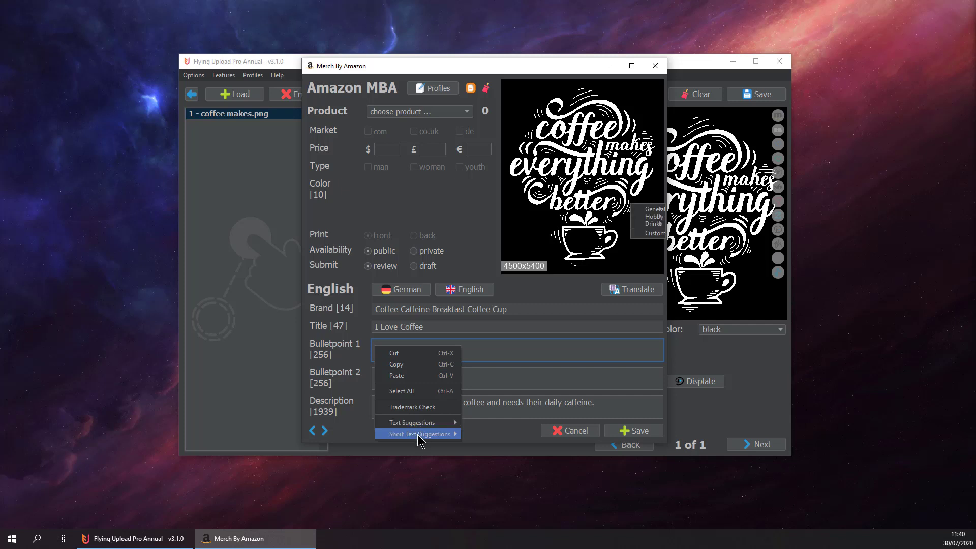
pyautogui.click(528, 407)
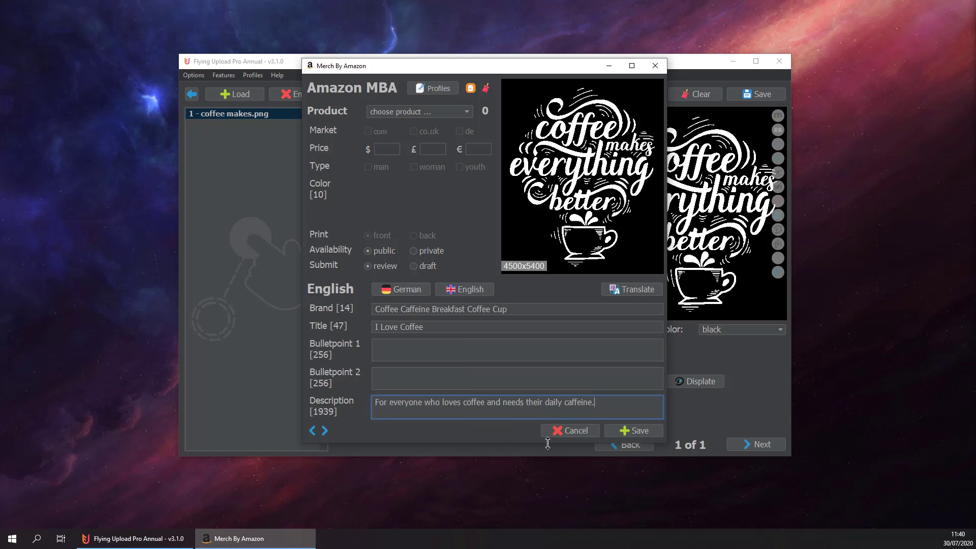
pyautogui.click(565, 432)
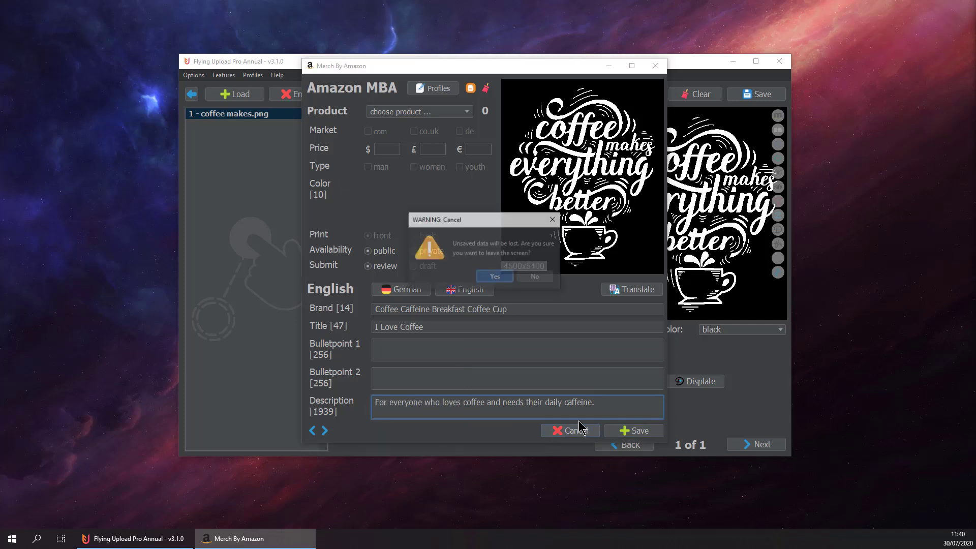
pyautogui.click(490, 277)
# Open the Displate window and browse the description's Short Text Suggestions > Drinks without inserting anything
pyautogui.click(692, 382)
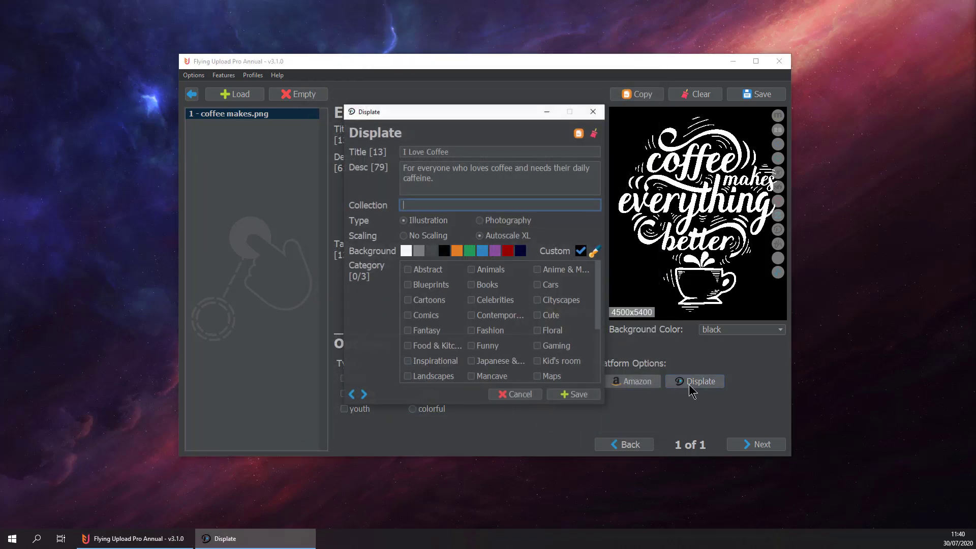
pyautogui.click(414, 182)
pyautogui.rightClick(404, 170)
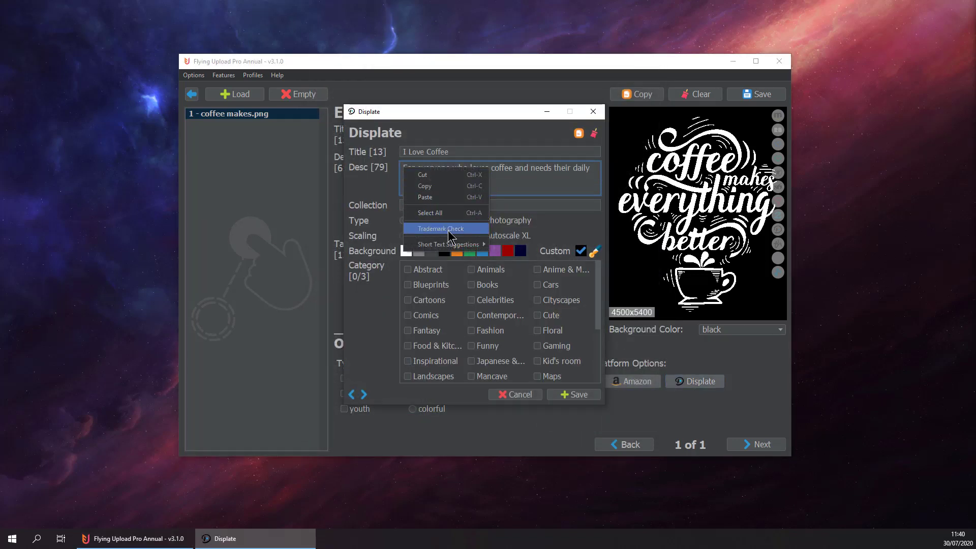
pyautogui.moveTo(450, 245)
pyautogui.moveTo(495, 246)
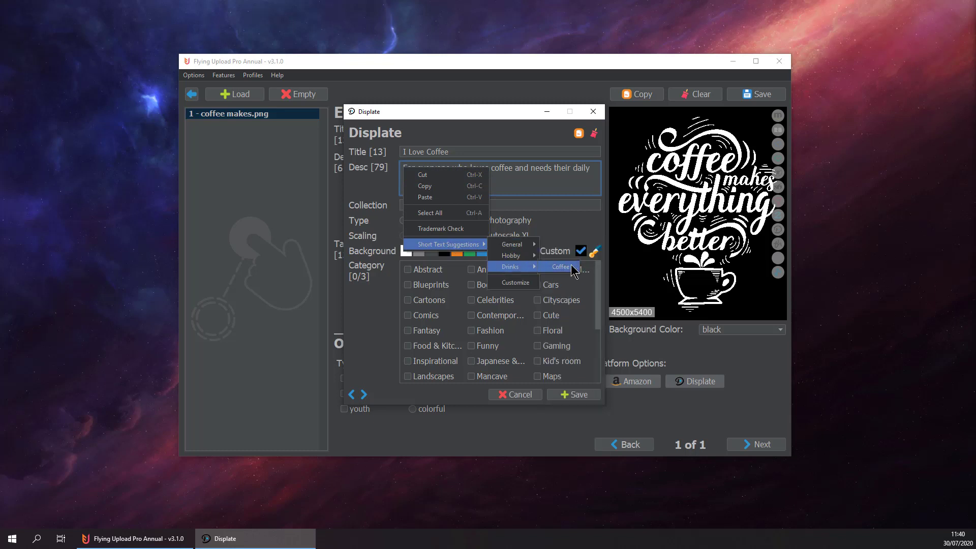
pyautogui.click(573, 270)
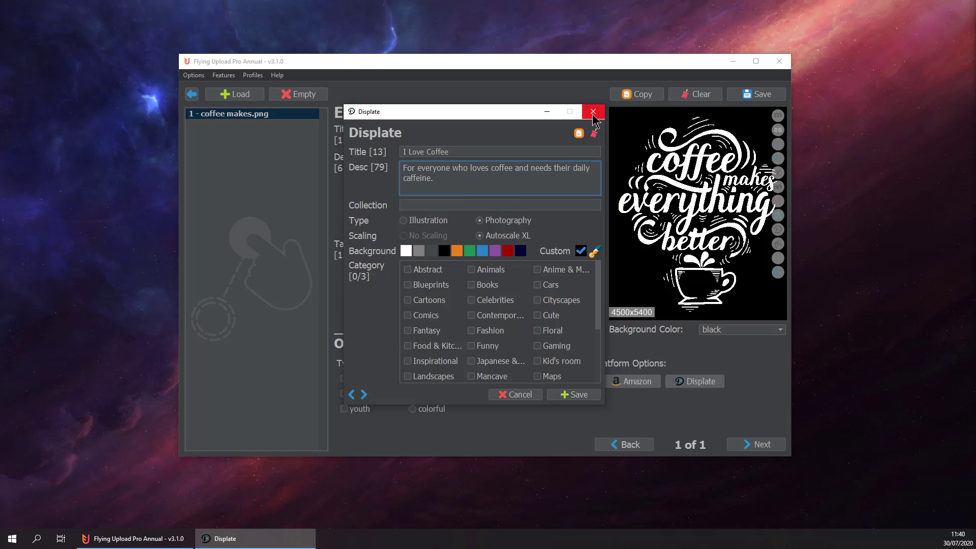
pyautogui.click(593, 112)
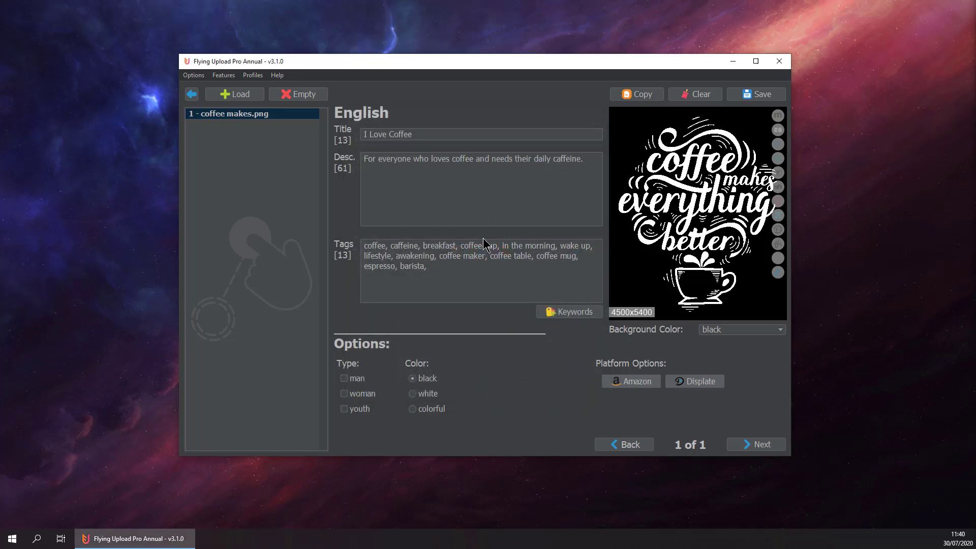